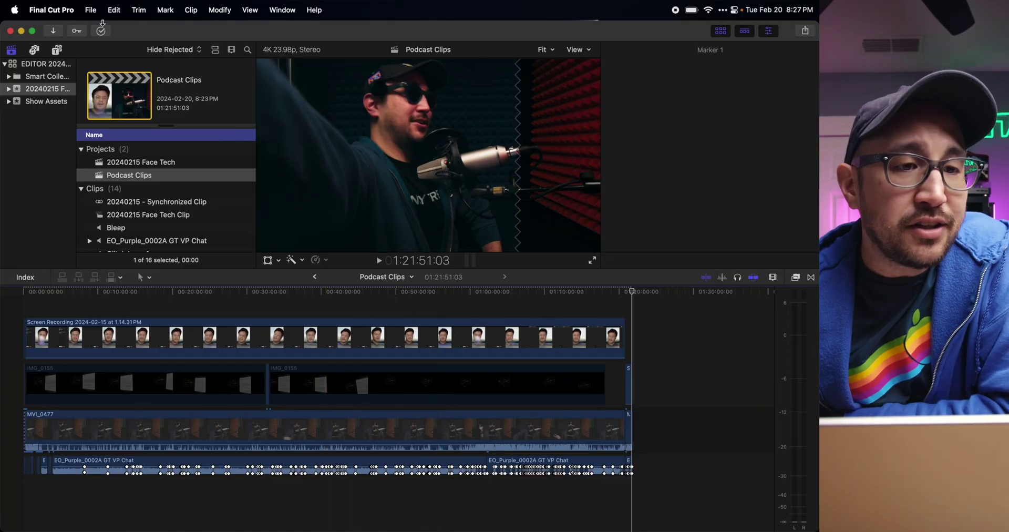
Step: Import 20240215 Face Tech.fcpxmld as a timeline with start timecode 00:00:00:00
click(90, 10)
click(126, 126)
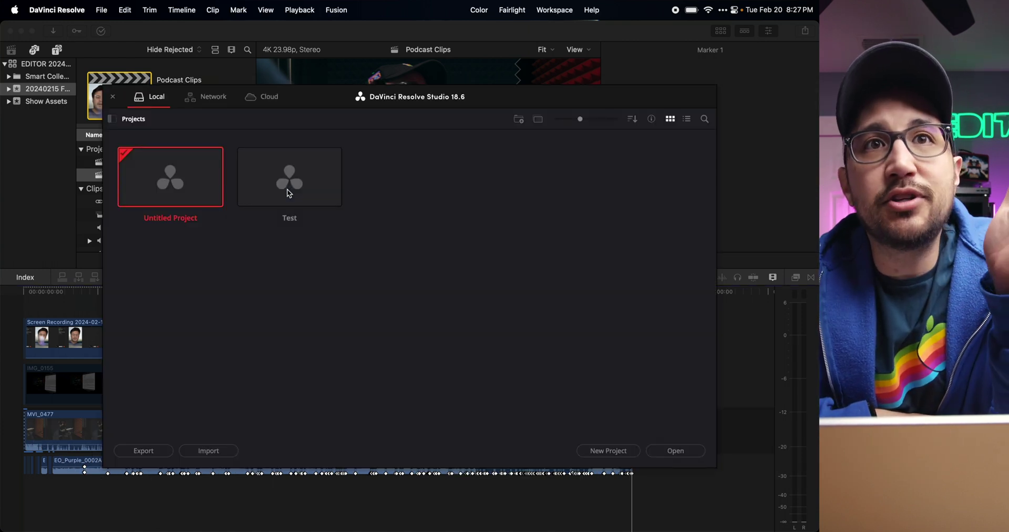
click(96, 11)
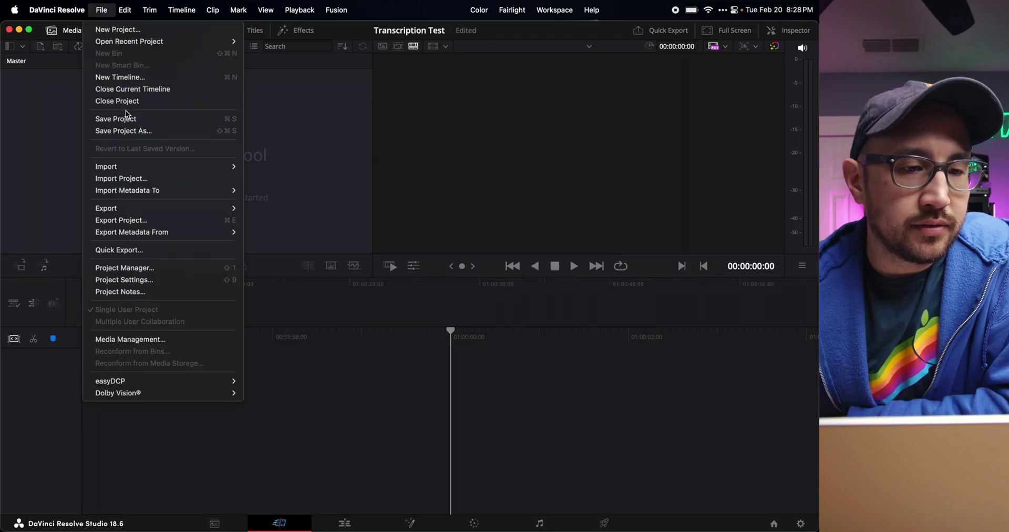
mouse_move(135, 166)
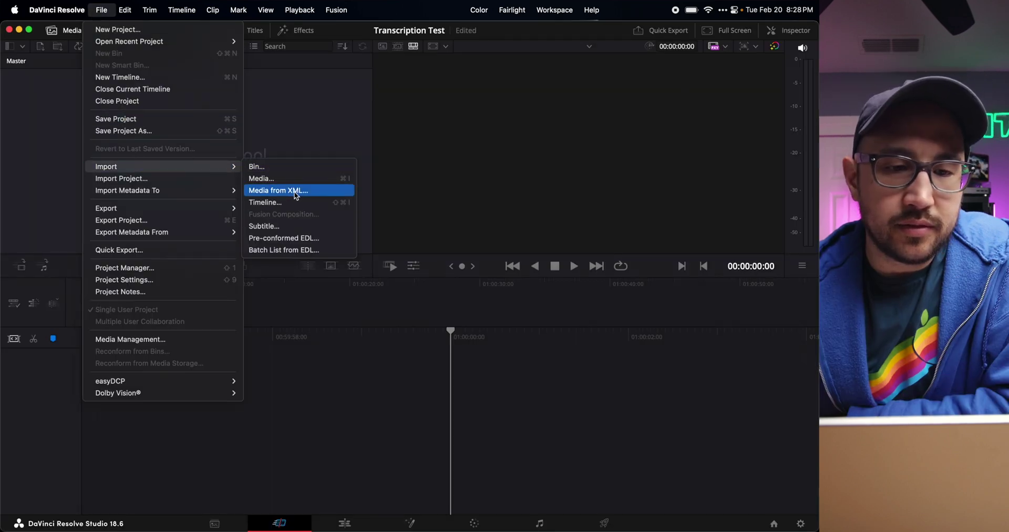
click(297, 202)
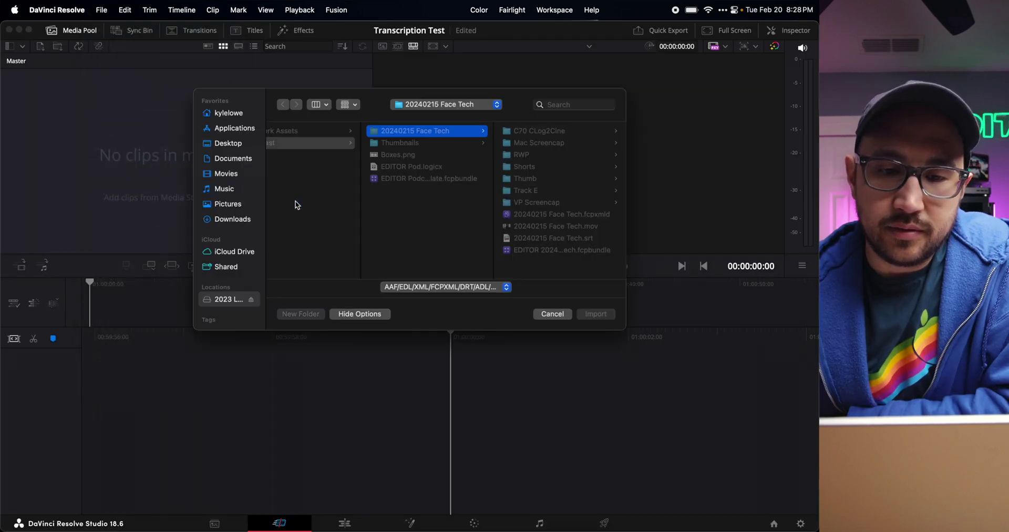
click(566, 215)
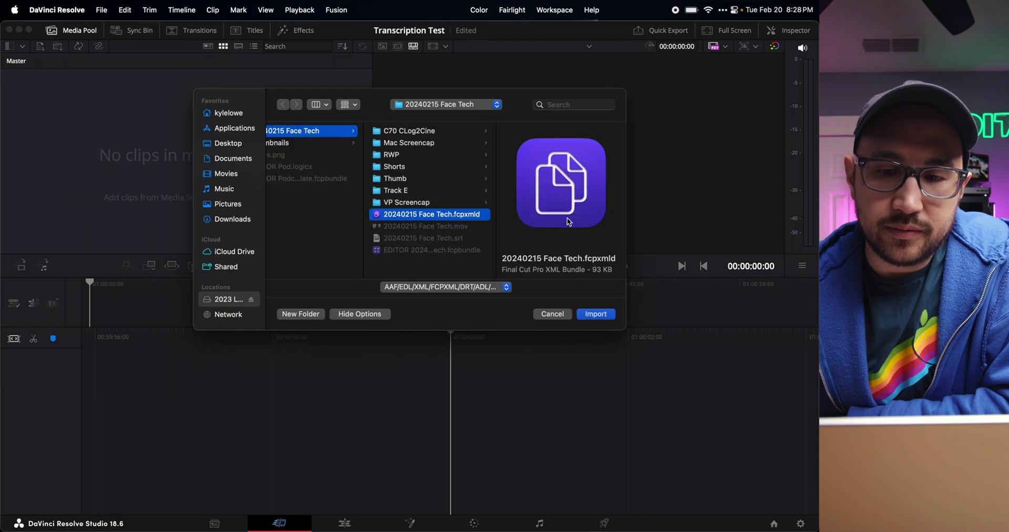
click(602, 314)
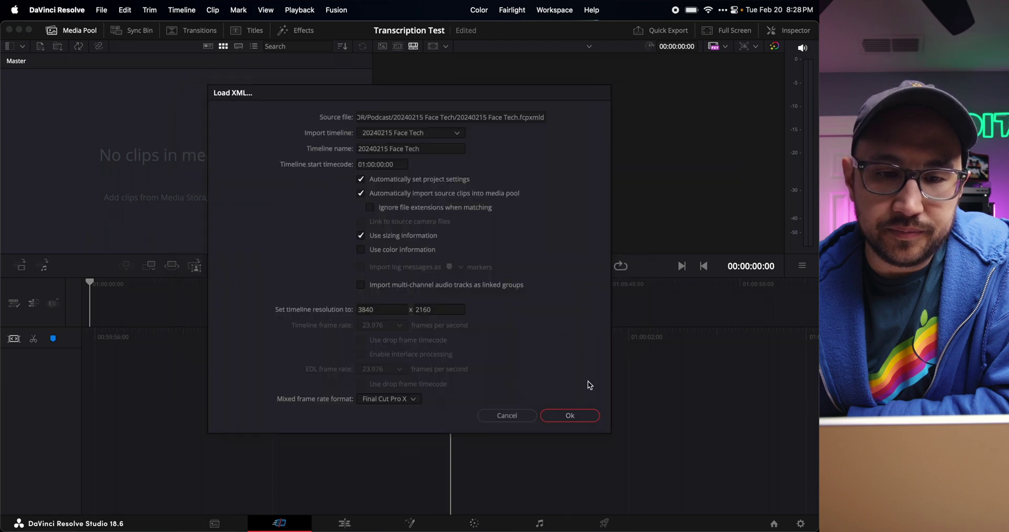
click(366, 163)
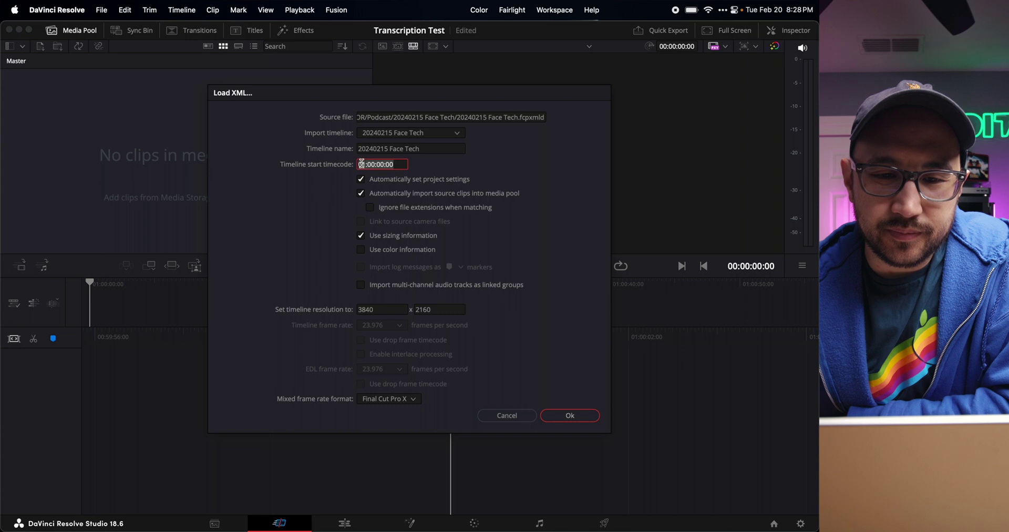
text(01000000)
text(0)
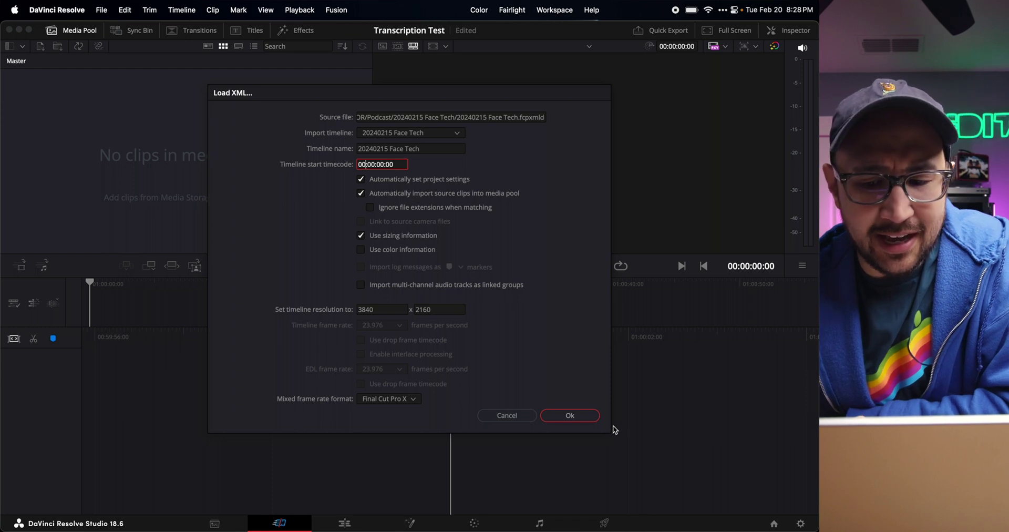
Step: Confirm the XML import to load the 20240215 Face Tech timeline, skipping clip transcription
click(577, 419)
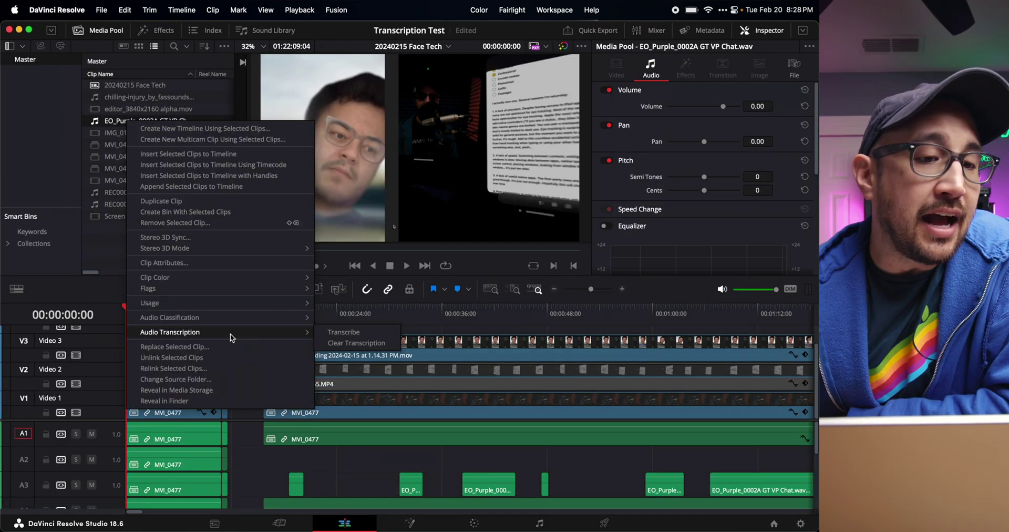
mouse_move(230, 333)
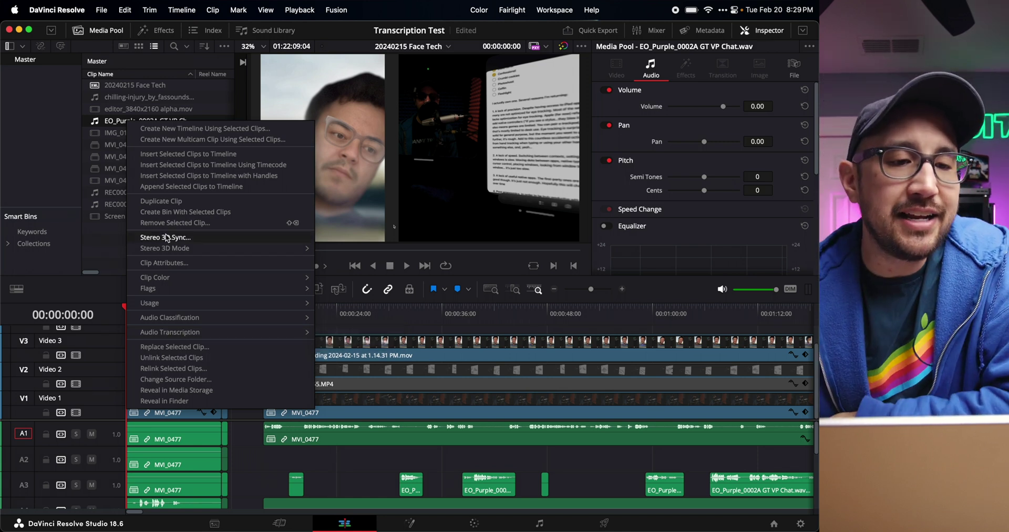
click(102, 252)
Step: Create subtitles from the timeline audio using the default settings
click(181, 10)
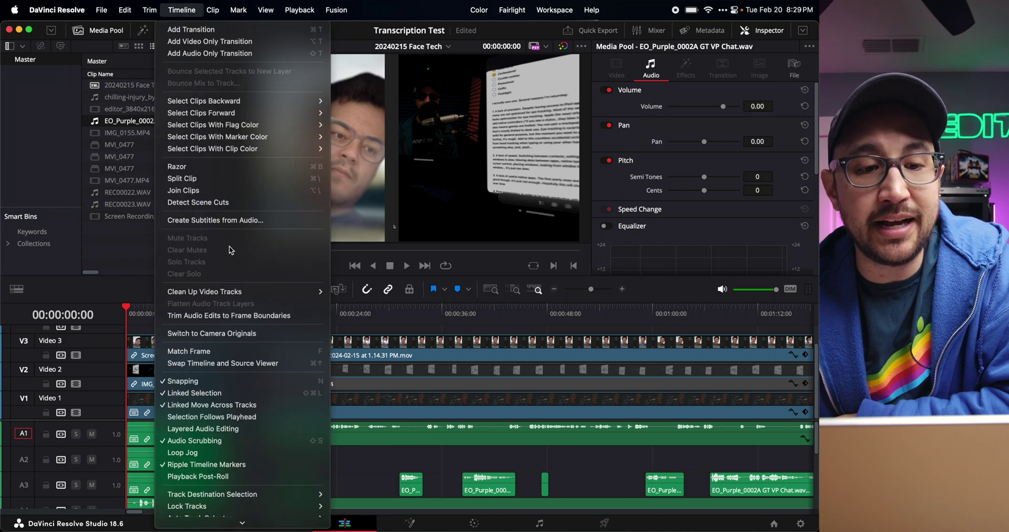
scroll(232, 250, down, 2)
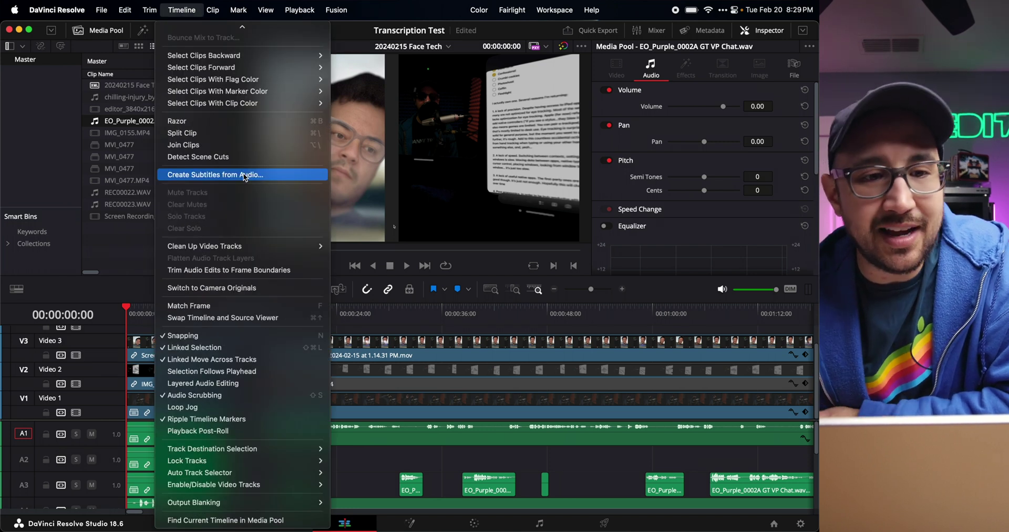
click(244, 176)
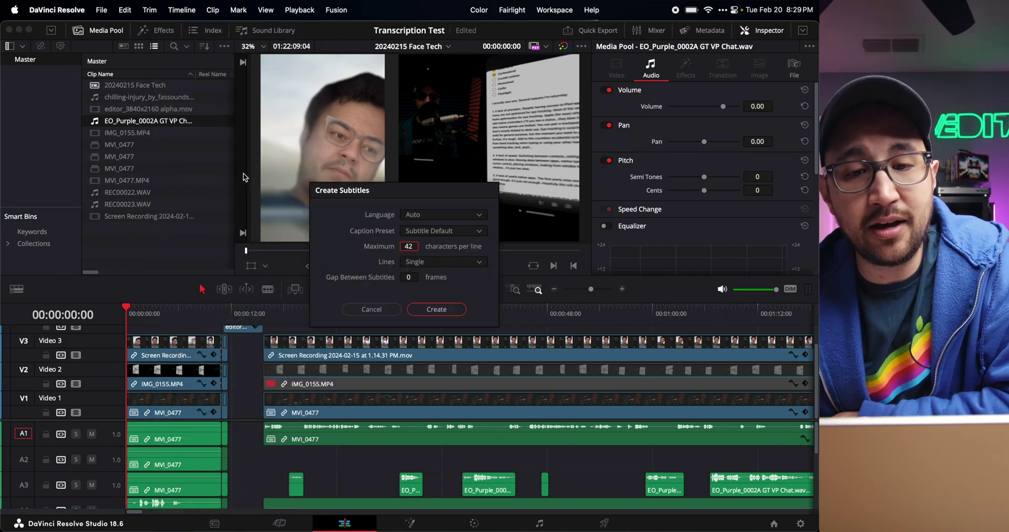
click(439, 309)
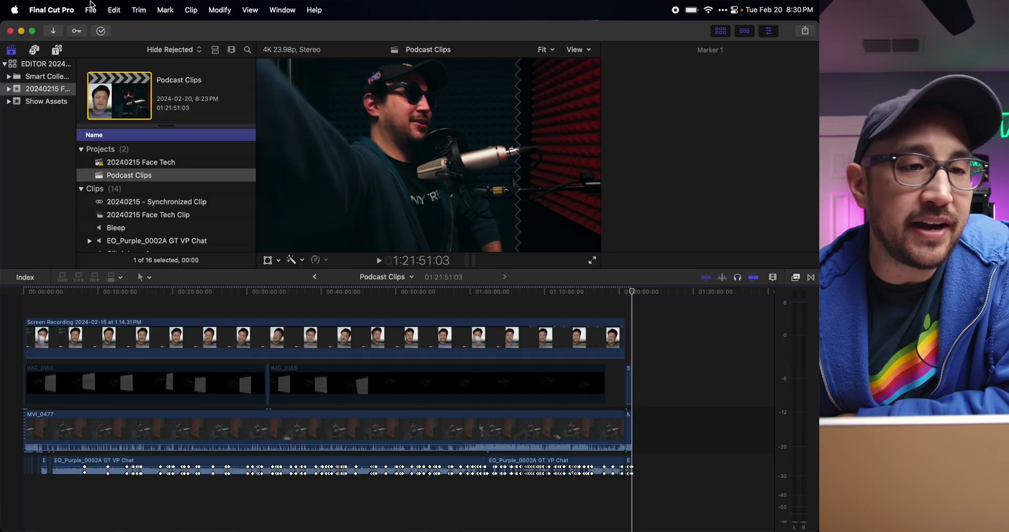
Step: Start a captions import and select the 20240215 Face Tech.srt file
click(94, 8)
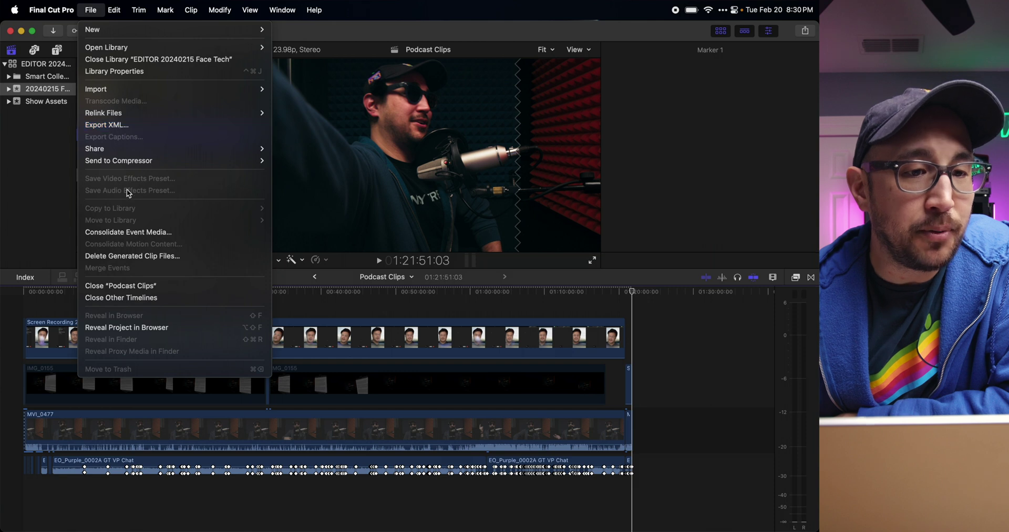
mouse_move(105, 89)
click(349, 156)
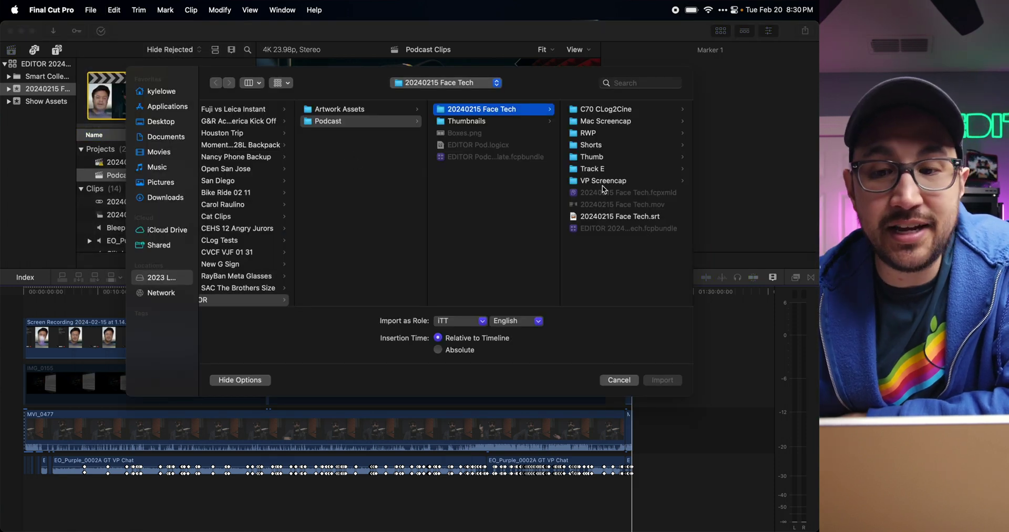
click(614, 214)
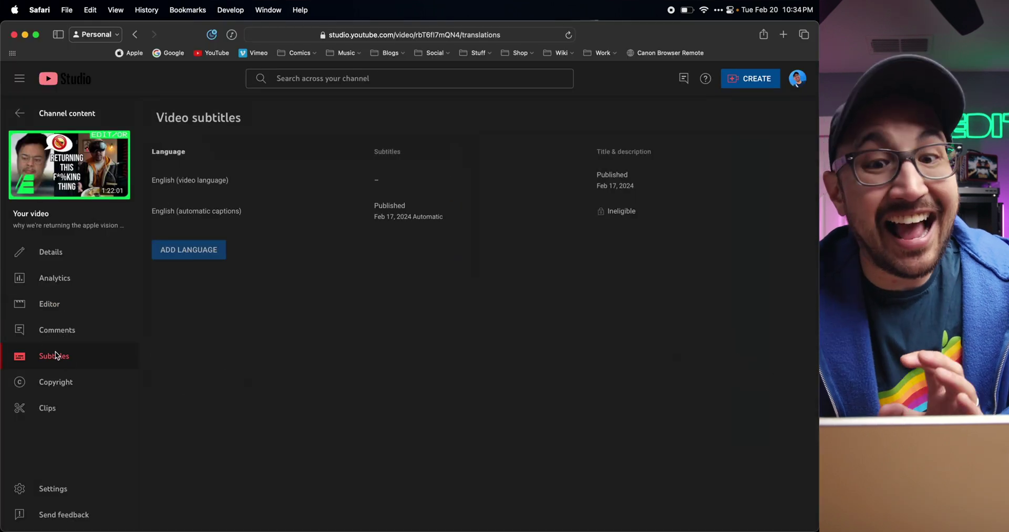
Step: Download the English automatic captions as a .vtt file
click(422, 214)
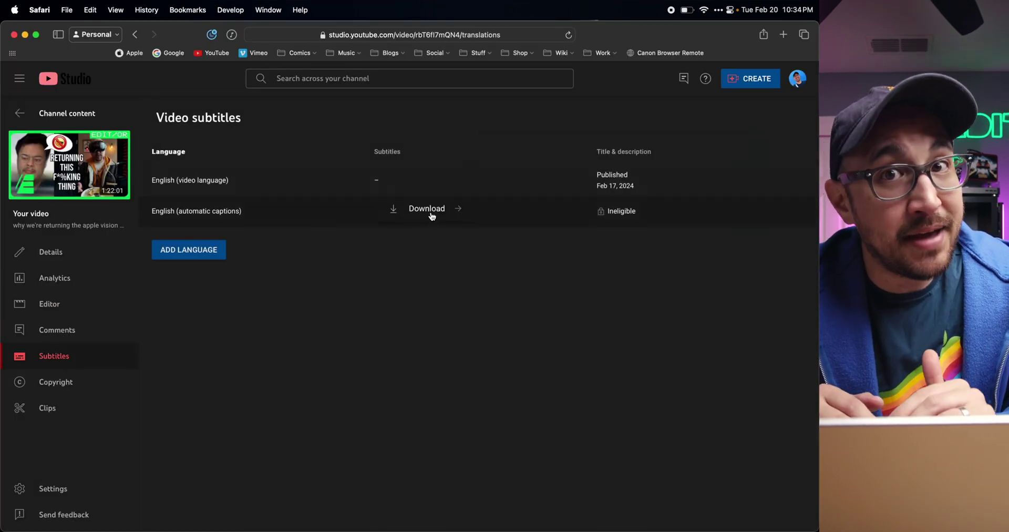
mouse_move(451, 209)
click(403, 225)
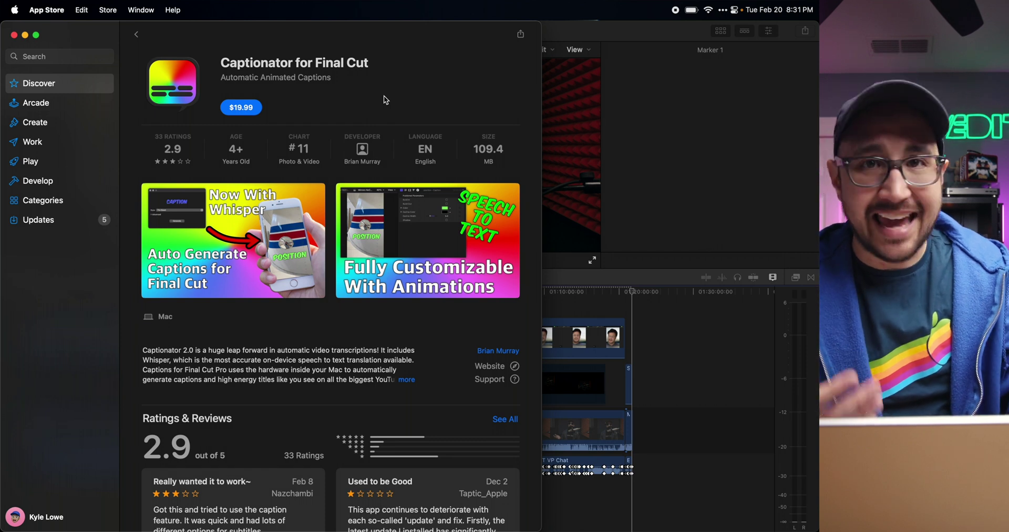
scroll(386, 184, down, 5)
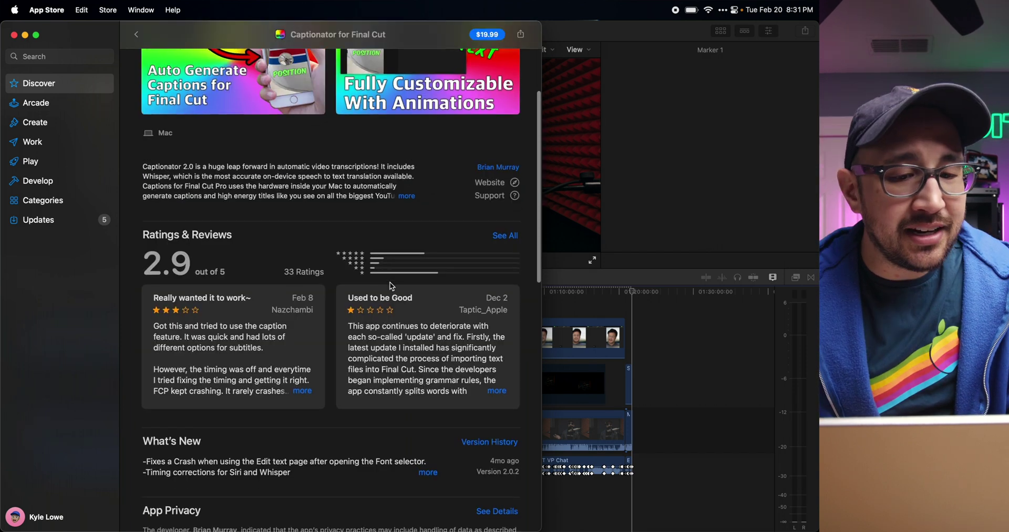
scroll(391, 286, up, 5)
scroll(392, 286, down, 6)
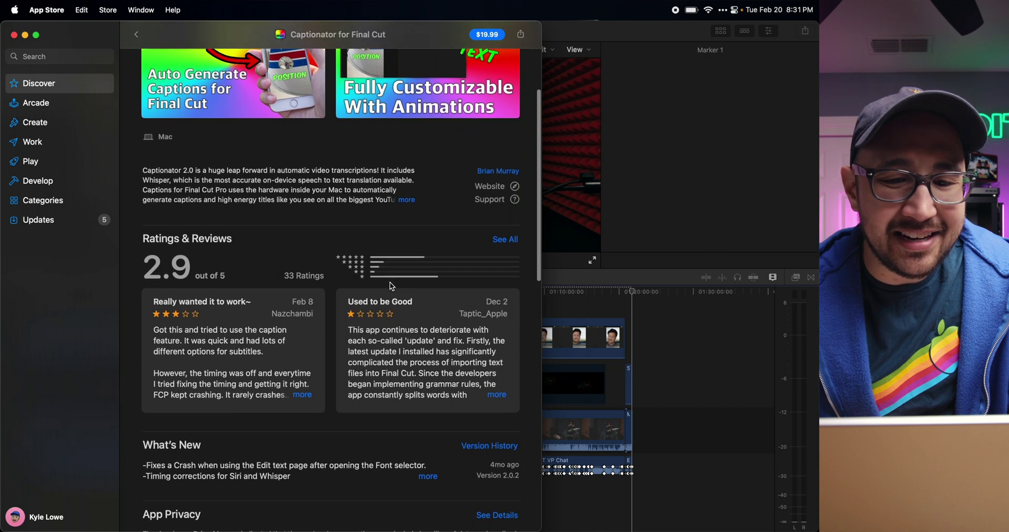
scroll(391, 286, down, 1)
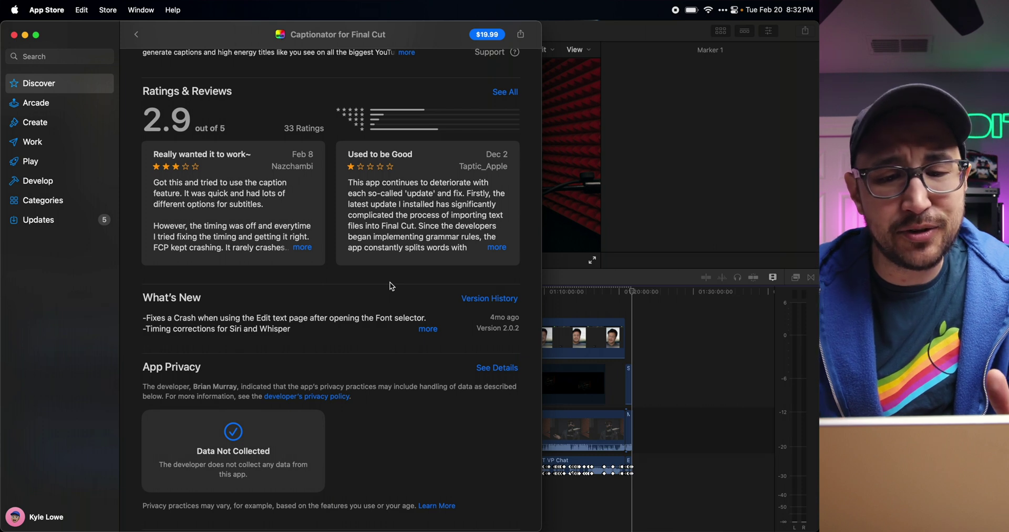
scroll(391, 287, up, 7)
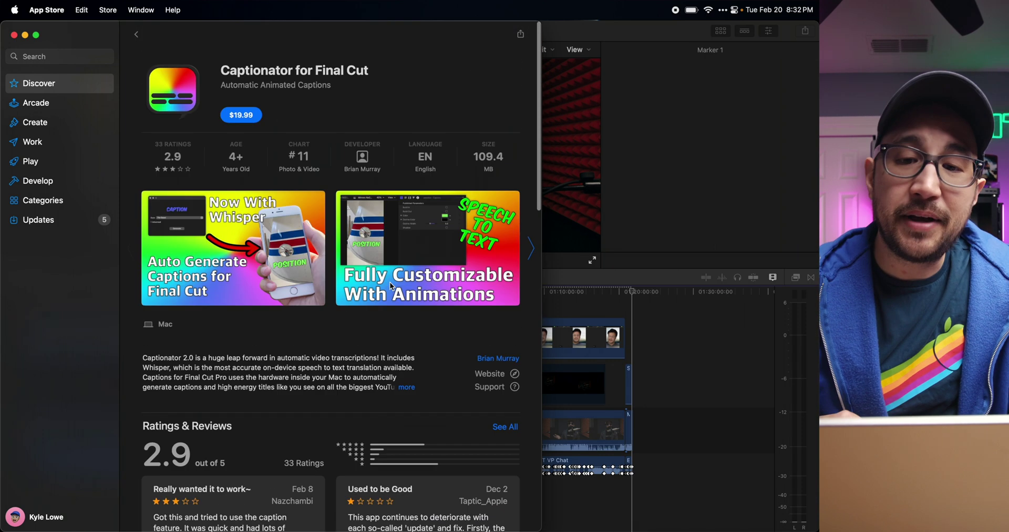
scroll(379, 376, down, 5)
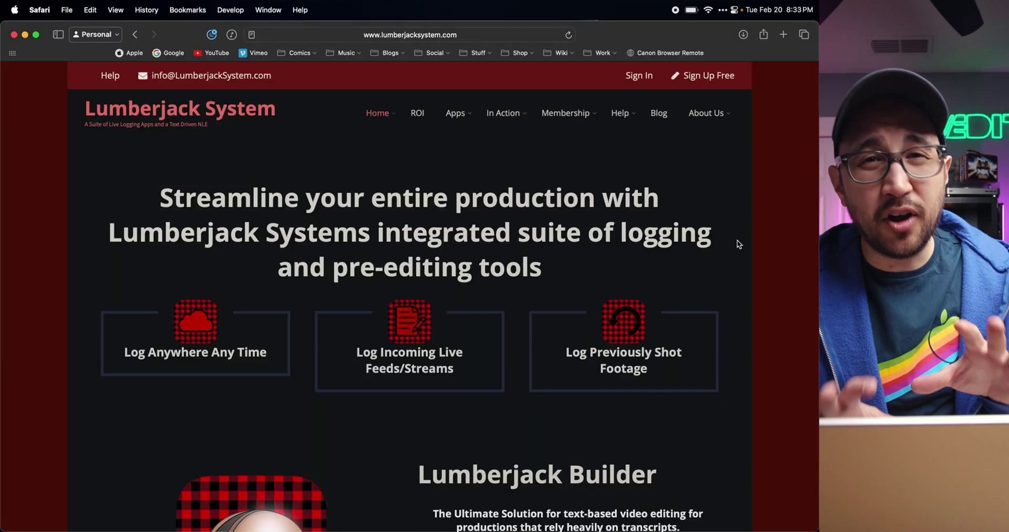
Step: Scroll down the Lumberjack System homepage
scroll(737, 242, down, 6)
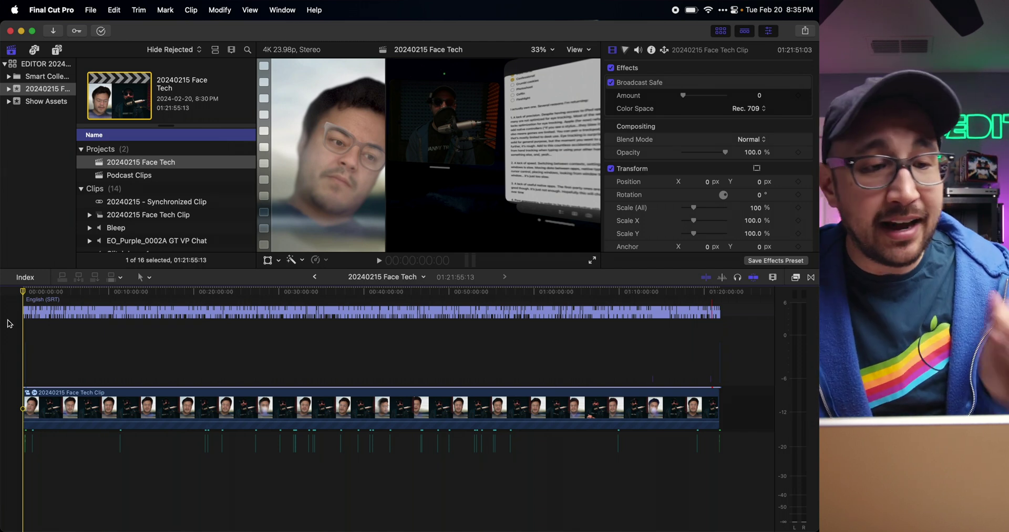
Step: Search the timeline index captions for "fuck" and jump to the battery caption
click(24, 277)
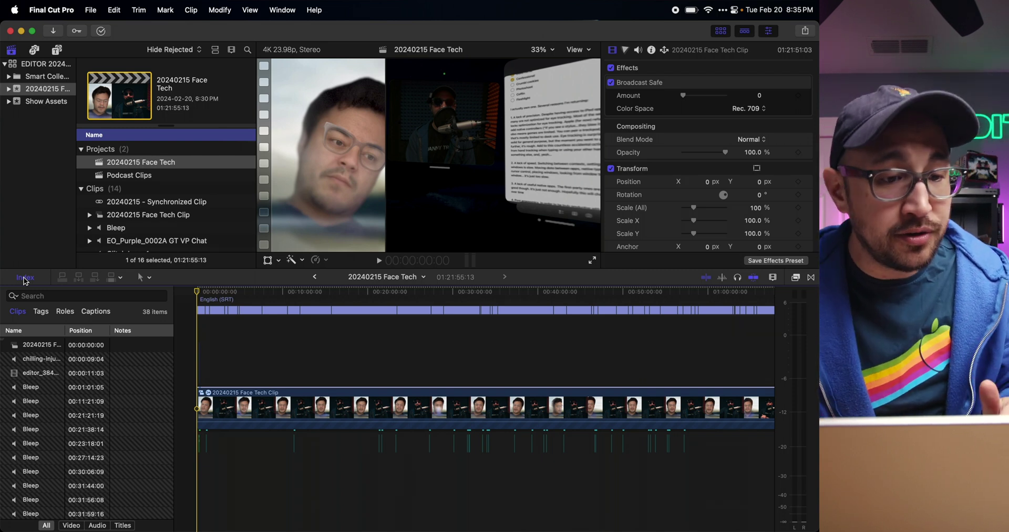
click(95, 313)
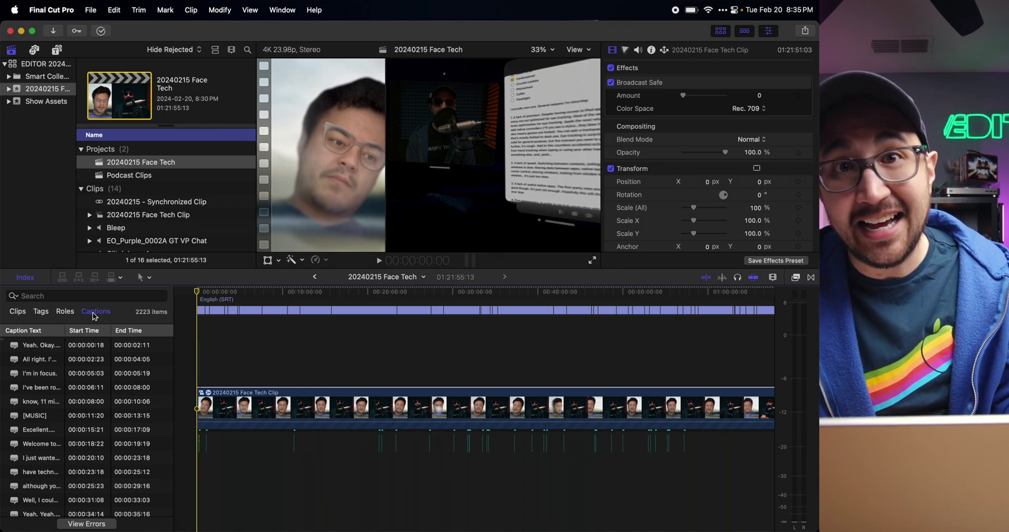
click(58, 296)
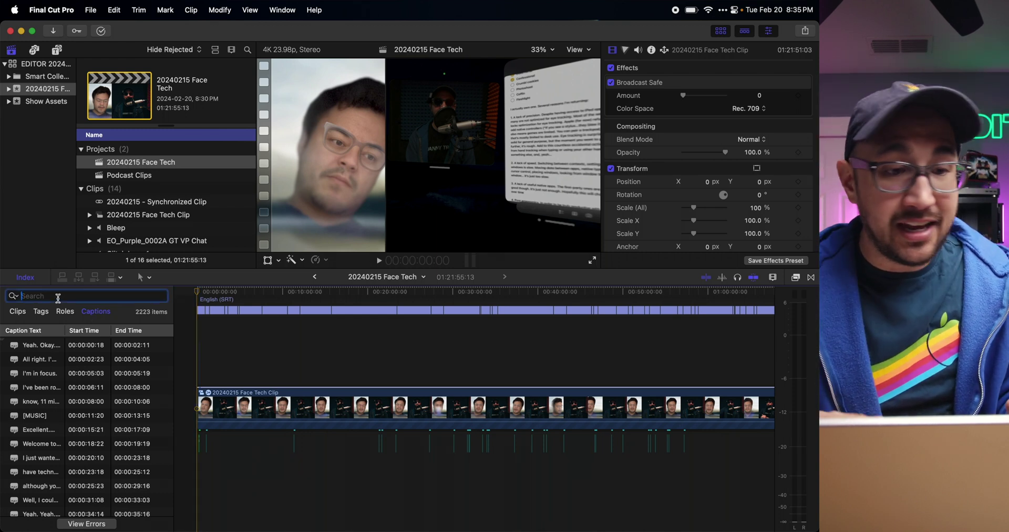
text(fuck)
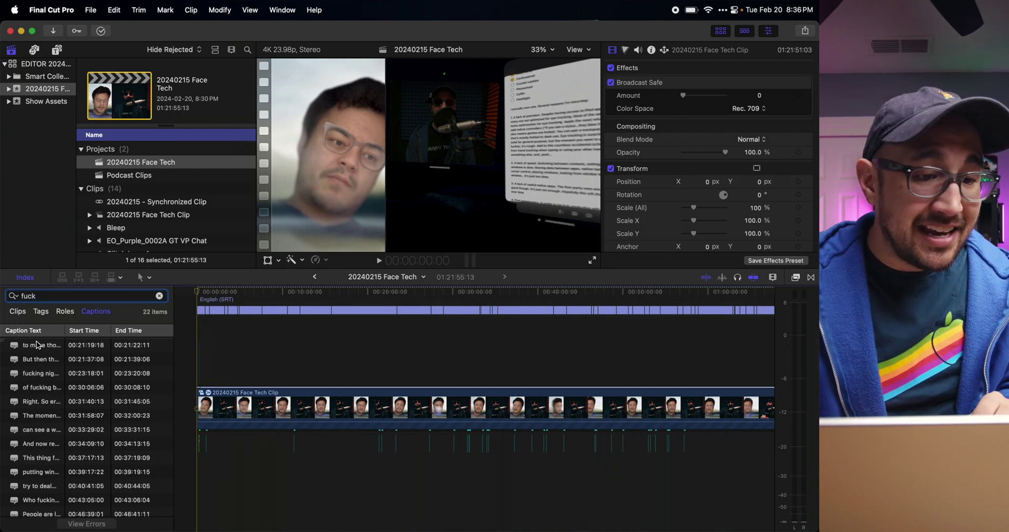
click(38, 346)
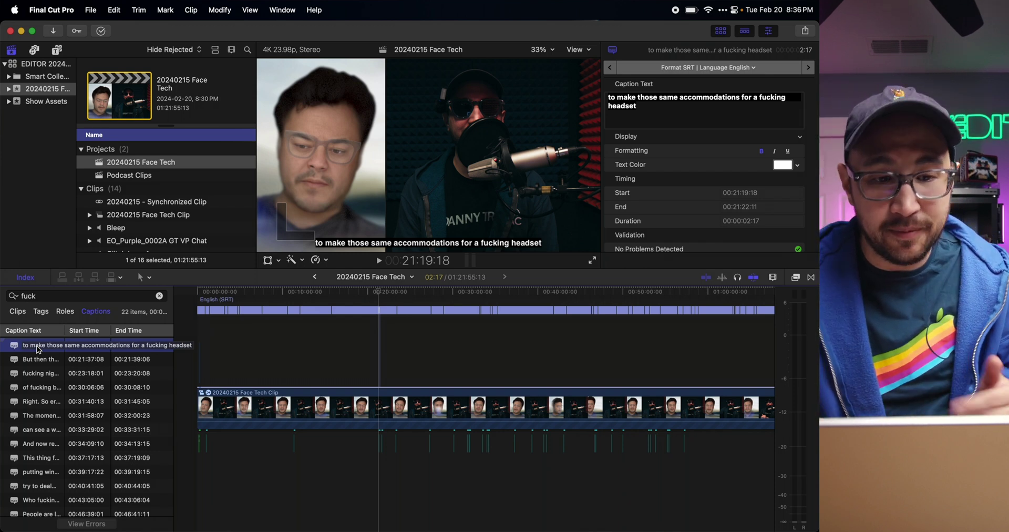
click(42, 360)
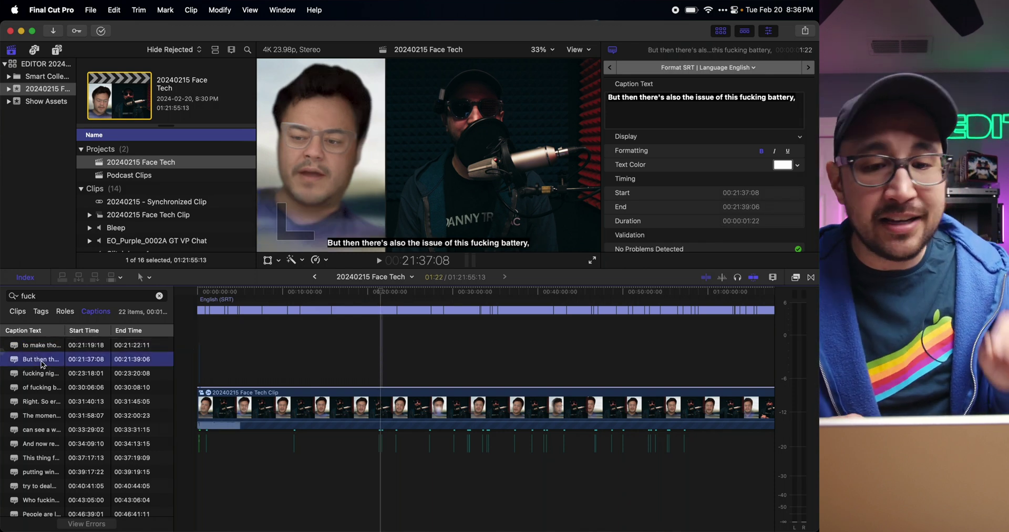
click(38, 347)
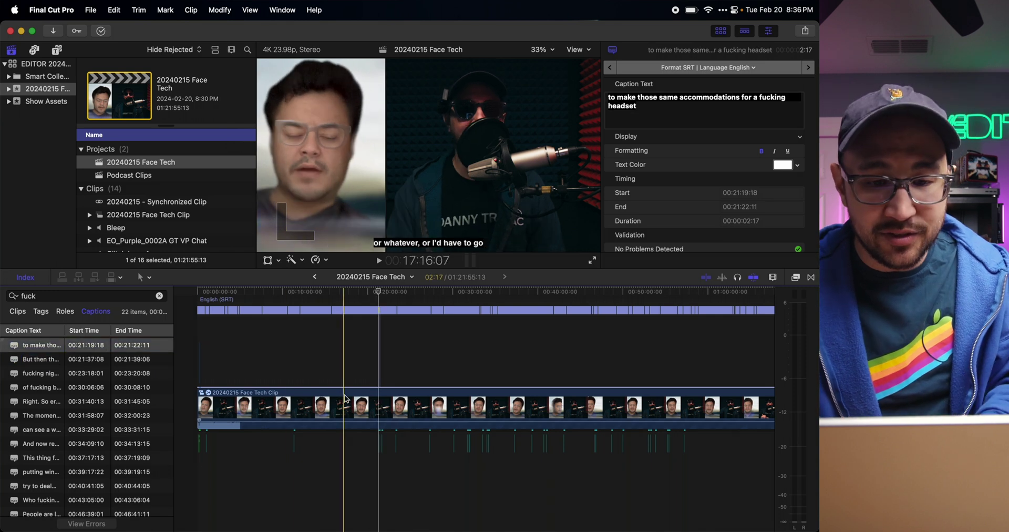
Step: Zoom in on the battery caption and park the playhead on the swear word
key(super+equal)
key(super+equal)
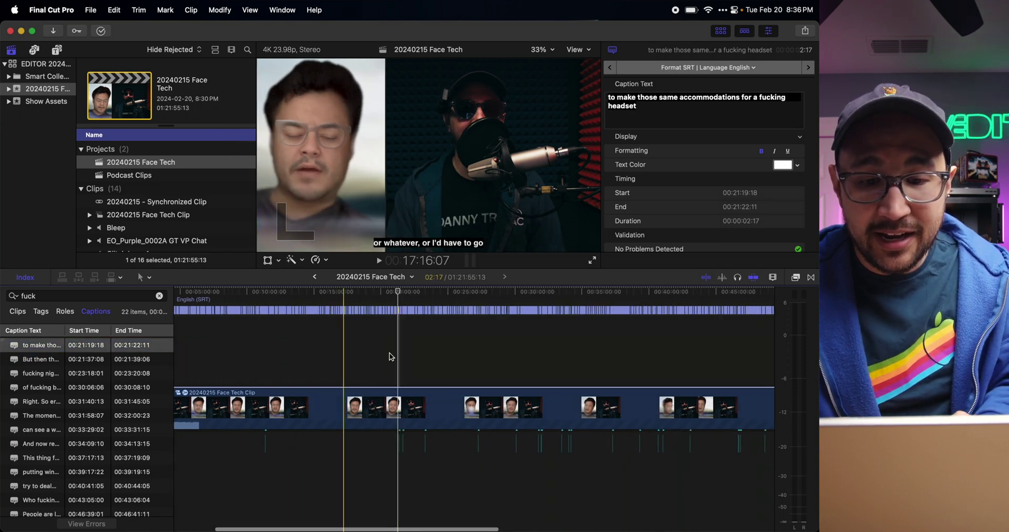
key(super+equal)
key(super+equal)
key(super+equal)
key(super+equal)
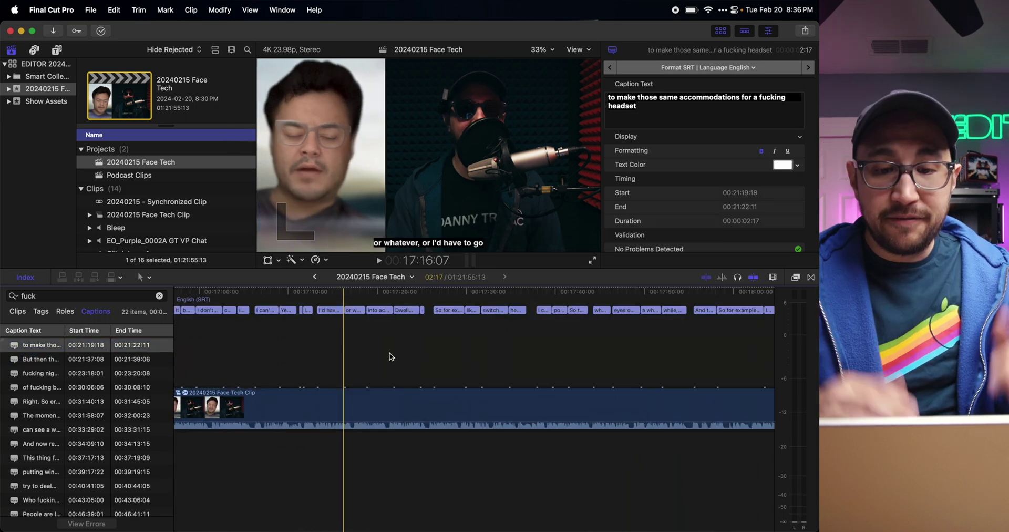
click(48, 346)
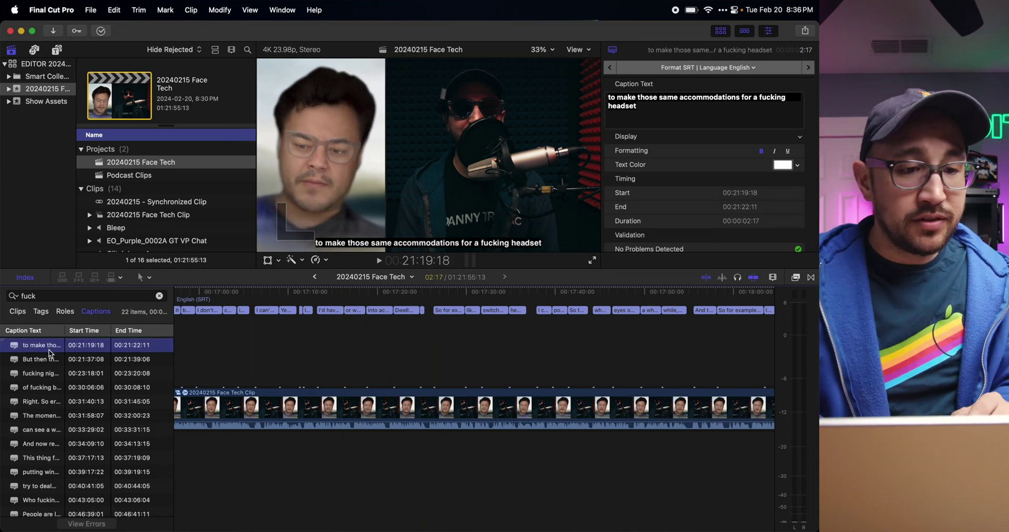
click(47, 358)
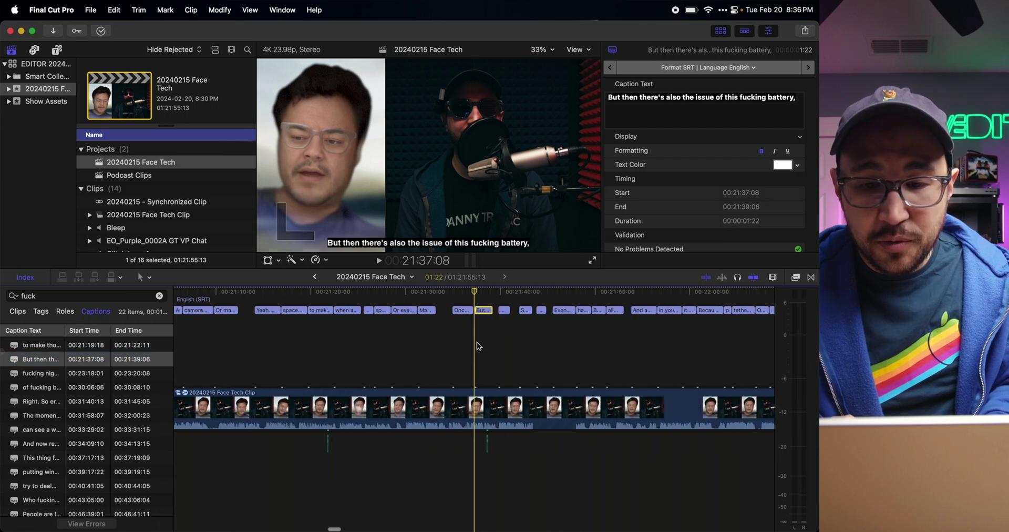
key(super+equal)
key(super+equal)
key(super+equal)
key(super+equal)
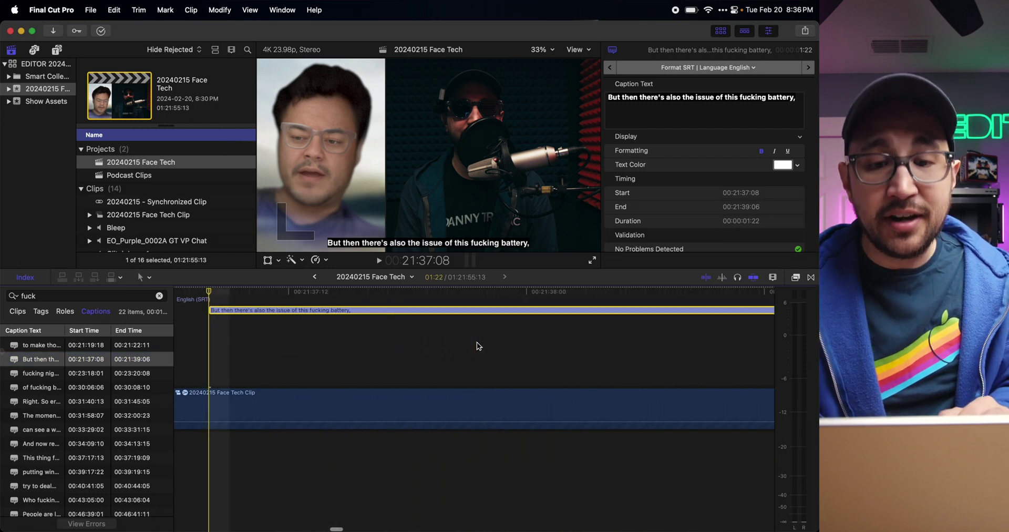
scroll(478, 345, right, 5)
click(401, 298)
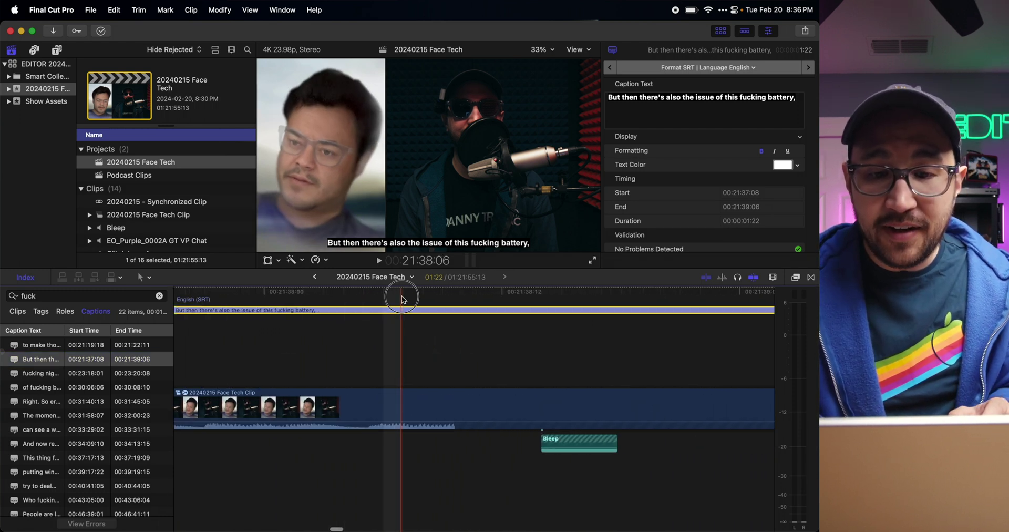
mouse_move(563, 298)
mouse_down()
mouse_move(529, 299)
mouse_move(574, 300)
mouse_up()
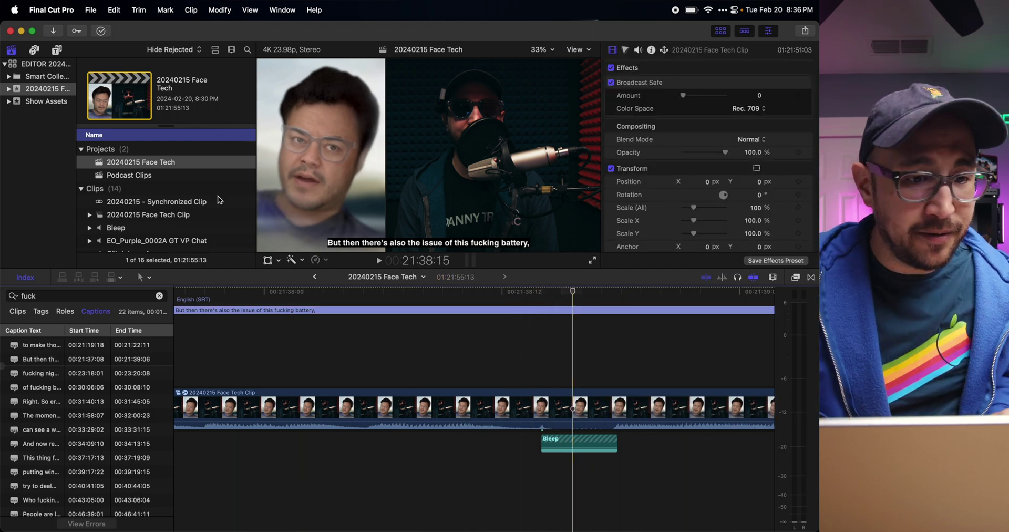
Step: Select the Bleep clip in the browser and widen the Name column to show full names
click(117, 227)
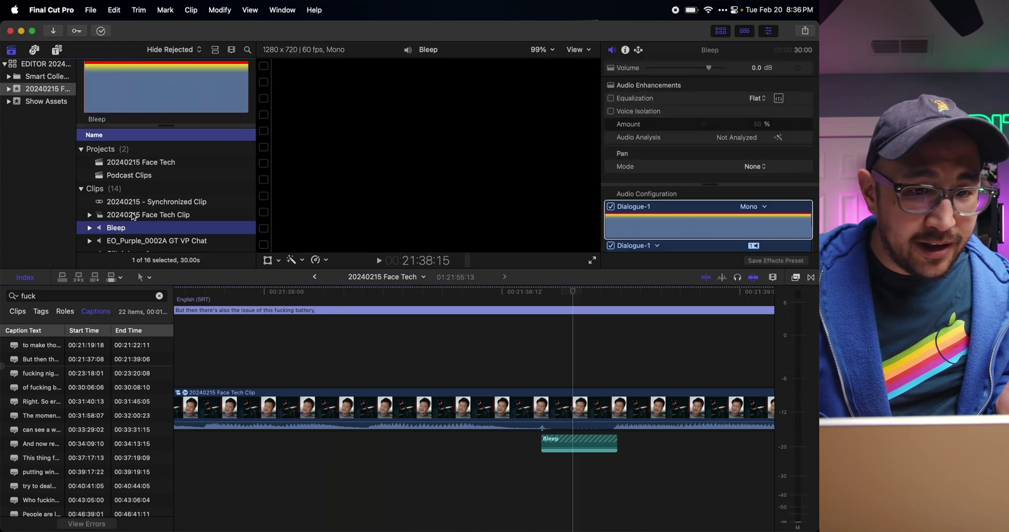
scroll(129, 218, right, 3)
scroll(132, 215, left, 3)
scroll(133, 215, down, 1)
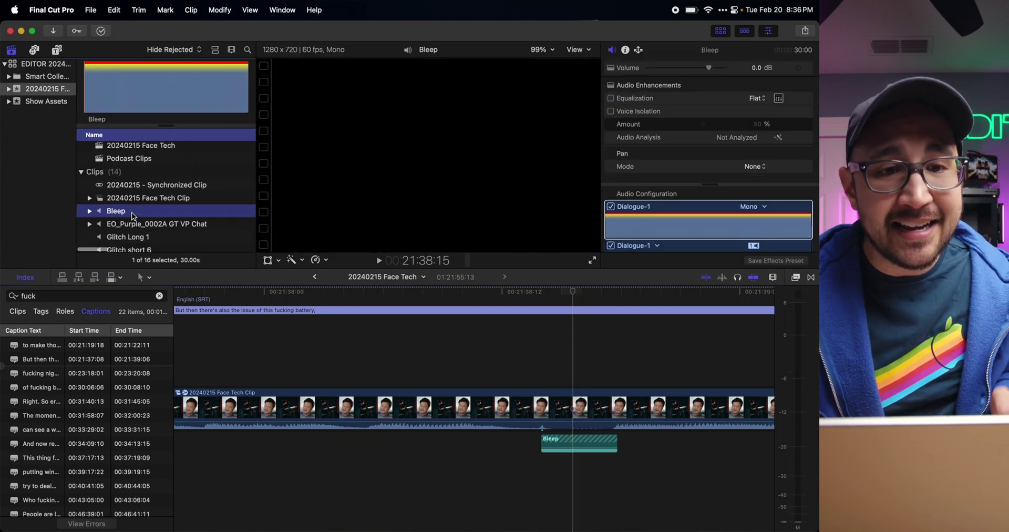
scroll(147, 200, down, 1)
scroll(147, 200, right, 5)
scroll(219, 142, left, 5)
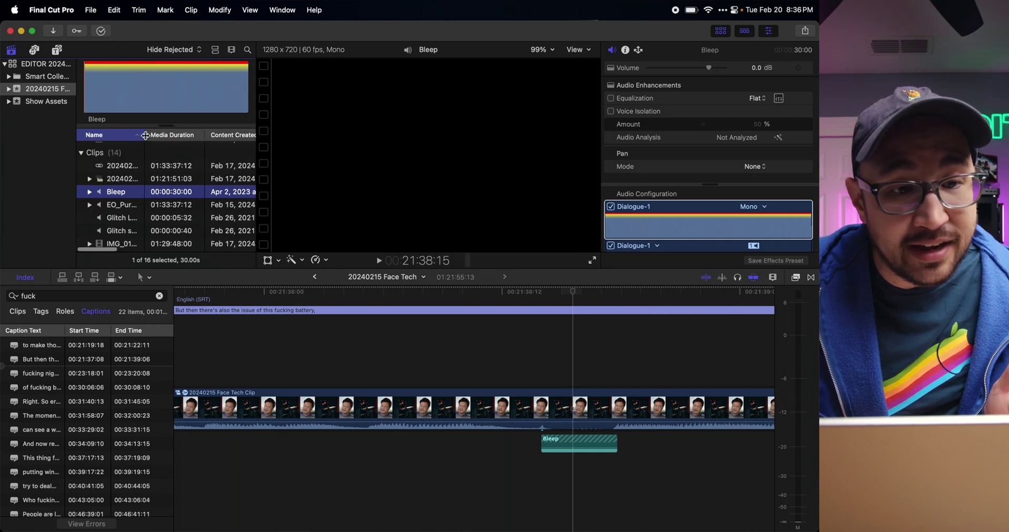
drag(145, 135, 184, 145)
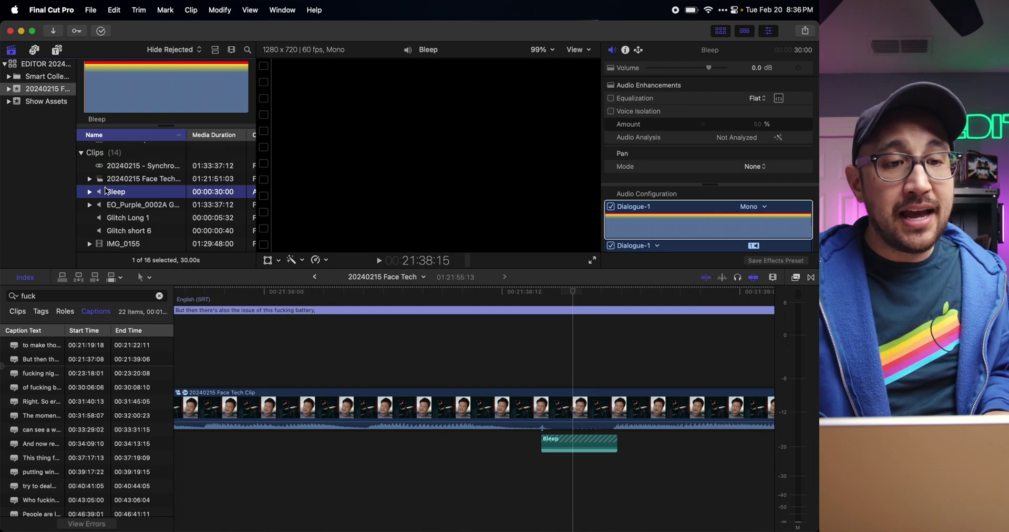
Step: Assign the Effects-1 role to the Bleep clip
click(637, 245)
click(653, 343)
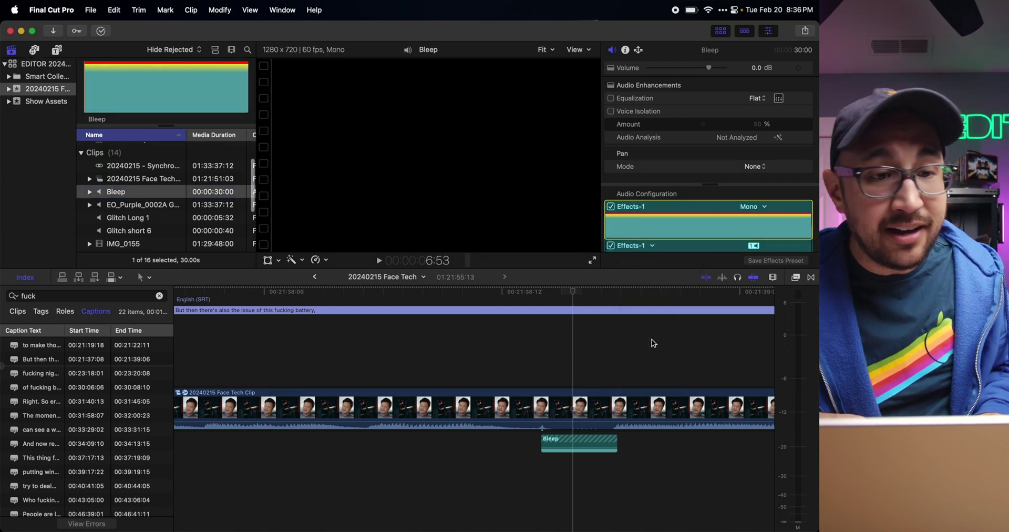
click(653, 342)
click(194, 100)
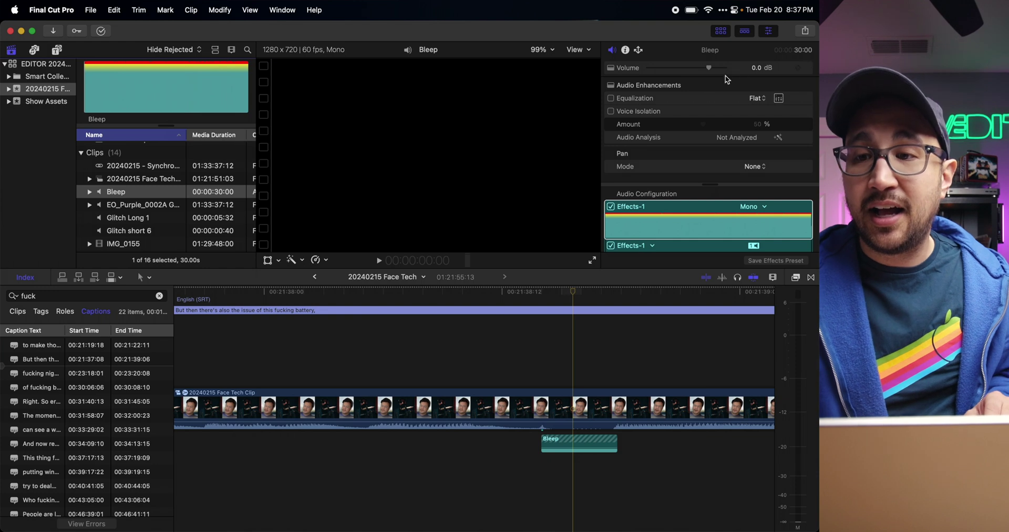
click(601, 440)
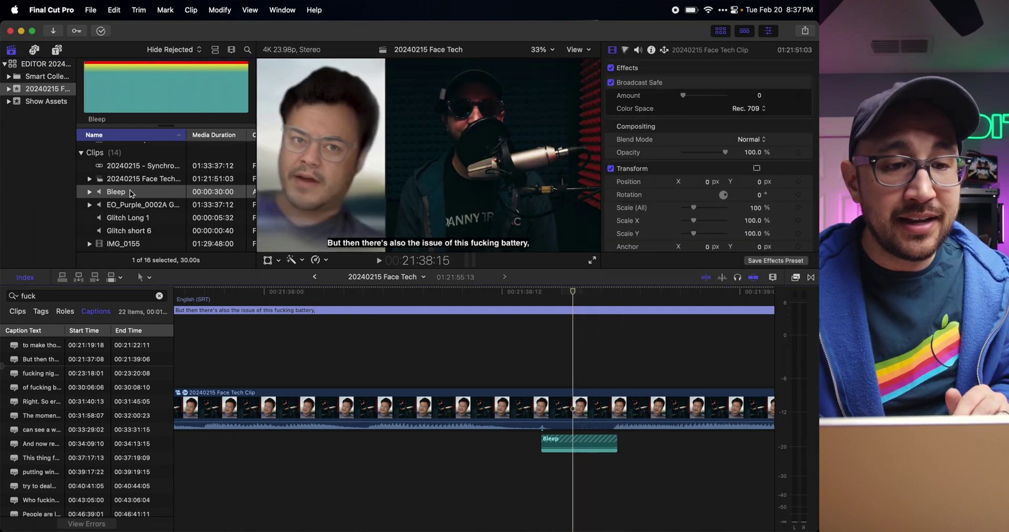
Step: Set the Bleep clip's volume to -18 dB in the Inspector
key(super+1)
click(760, 69)
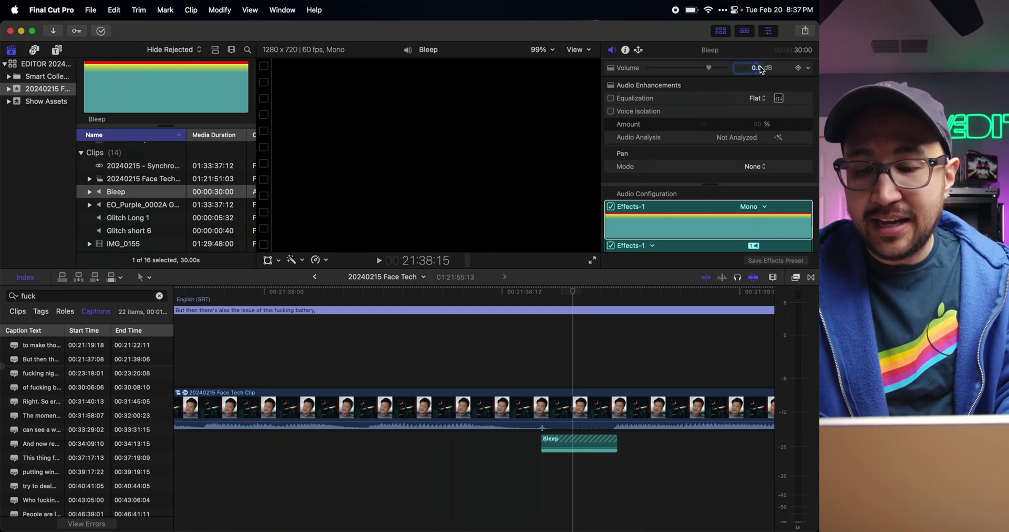
text(-18)
key(Return)
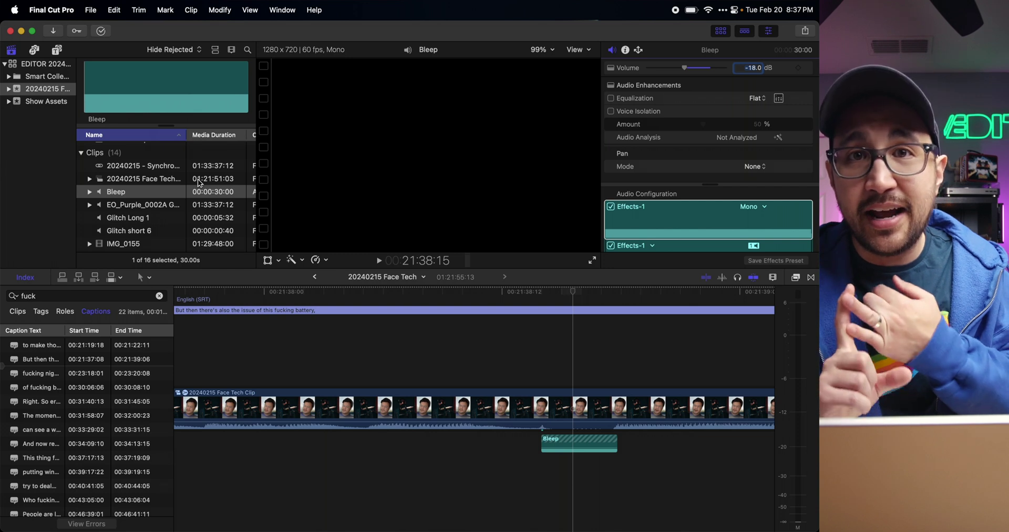
click(126, 98)
Step: Connect a 1.70-second piece of Bleep at 21:39:00 and trim its end shorter
mouse_move(126, 99)
mouse_down()
mouse_move(139, 95)
mouse_move(129, 95)
mouse_up()
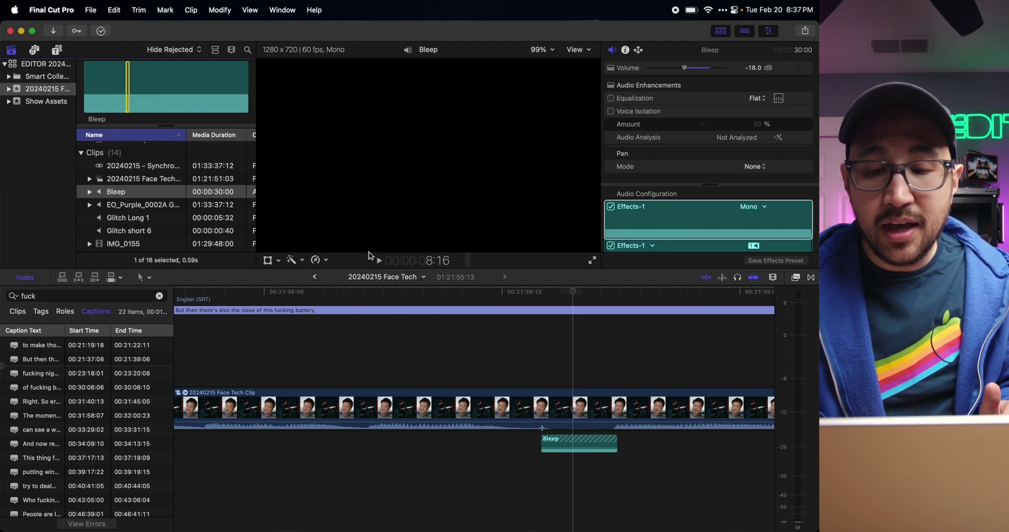
scroll(531, 377, right, 3)
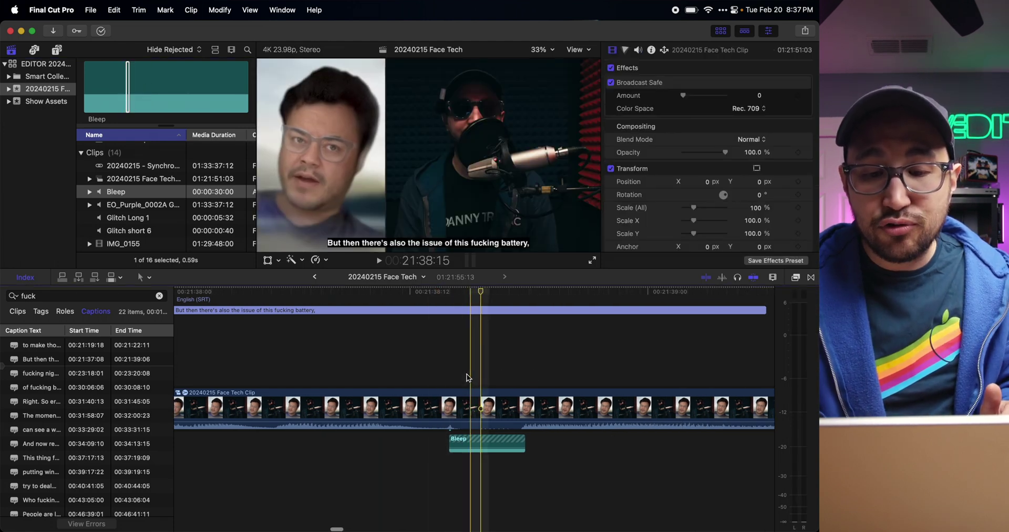
scroll(506, 382, right, 3)
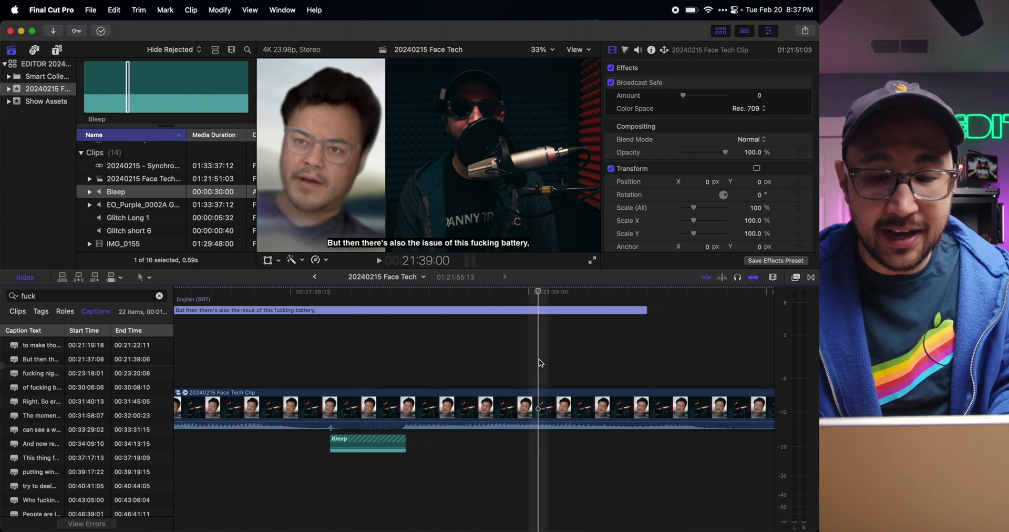
key(q)
scroll(553, 374, right, 2)
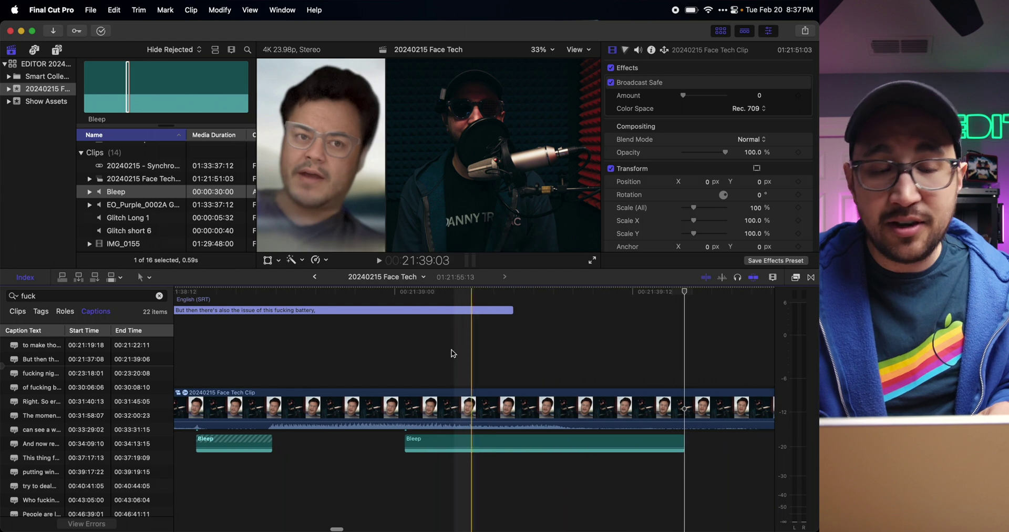
drag(683, 441, 490, 443)
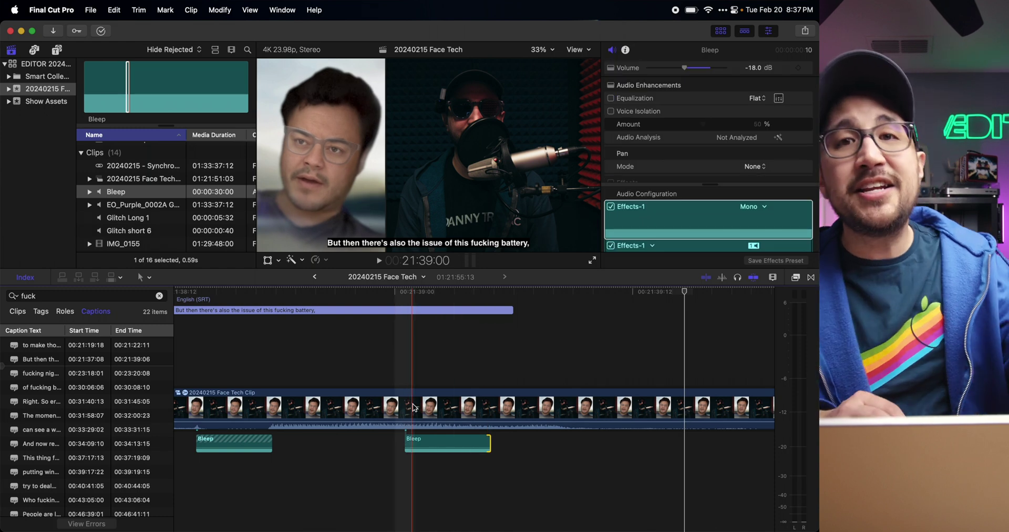
Step: Switch the timeline to the Range Selection tool
key(b)
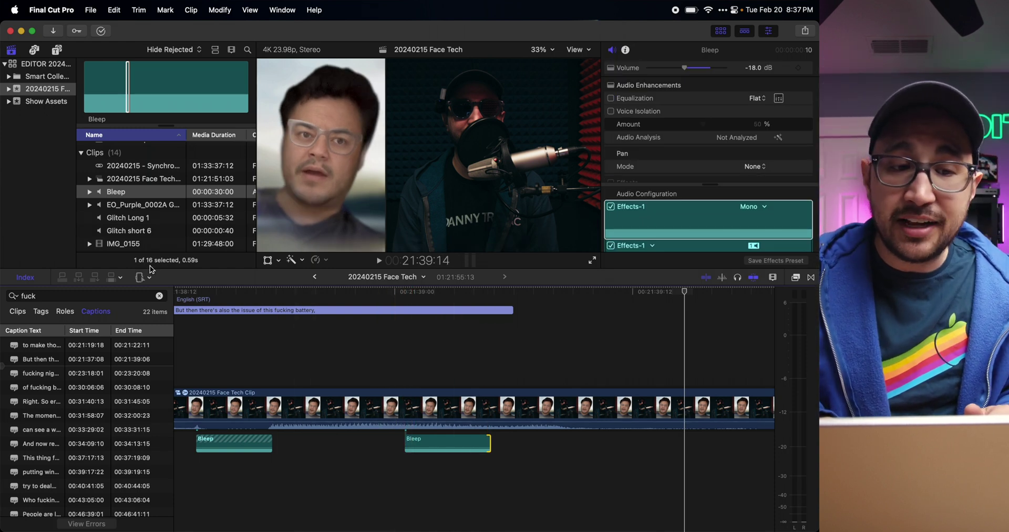
click(145, 277)
click(146, 279)
click(146, 278)
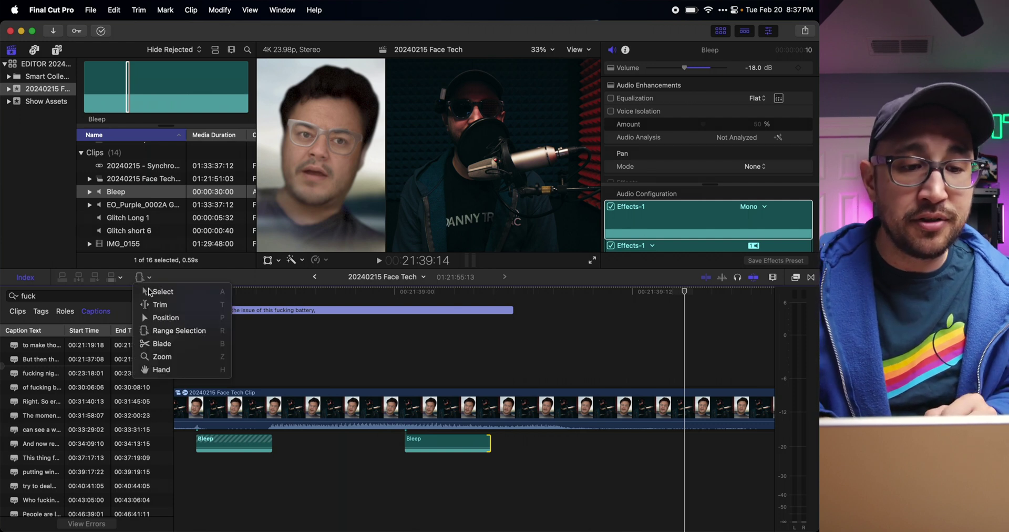
click(146, 279)
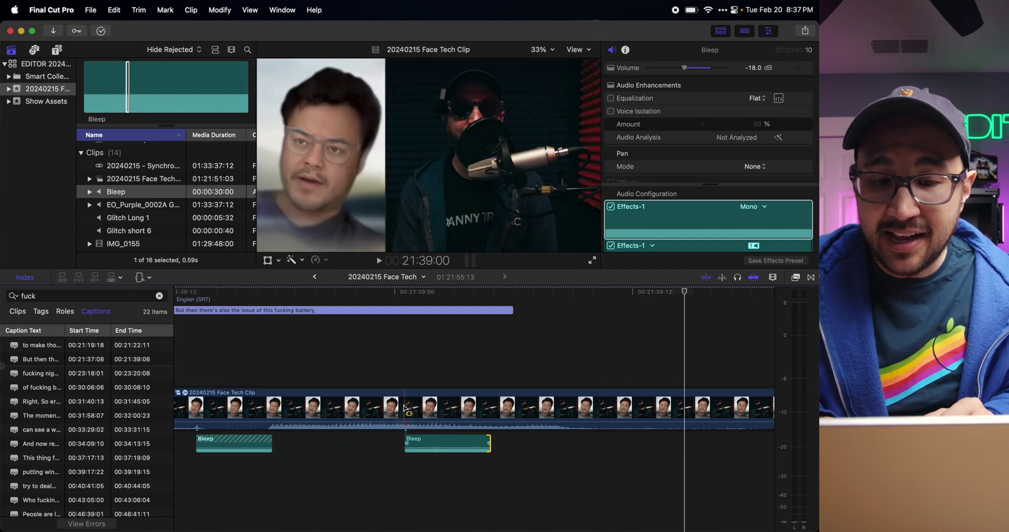
Step: Duck the dialogue across the swear word and extend the bleep's start to match
drag(407, 410, 491, 409)
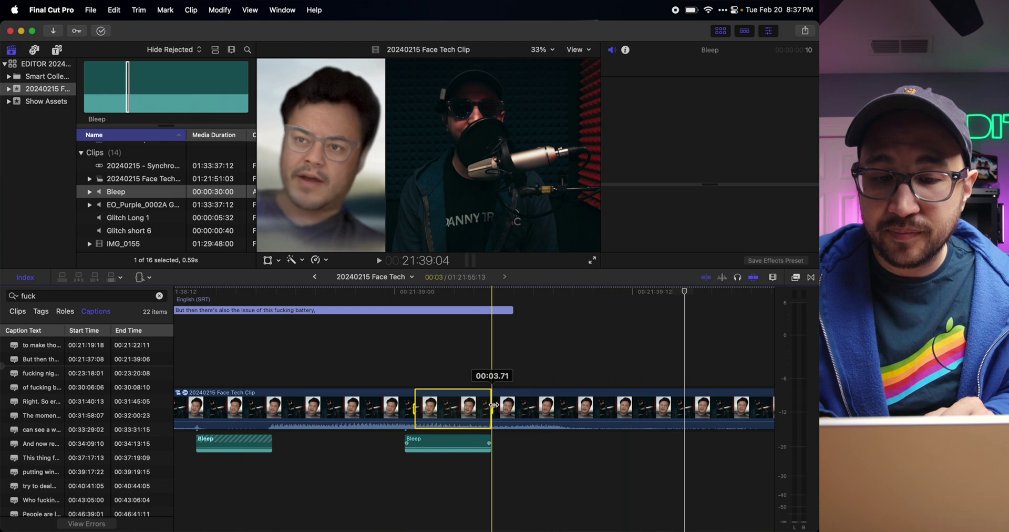
drag(413, 409, 433, 426)
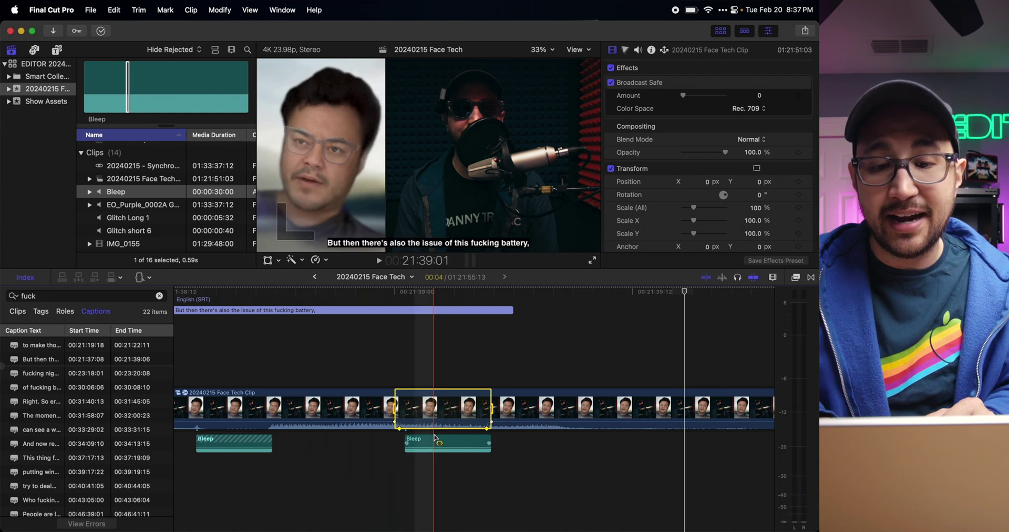
click(403, 366)
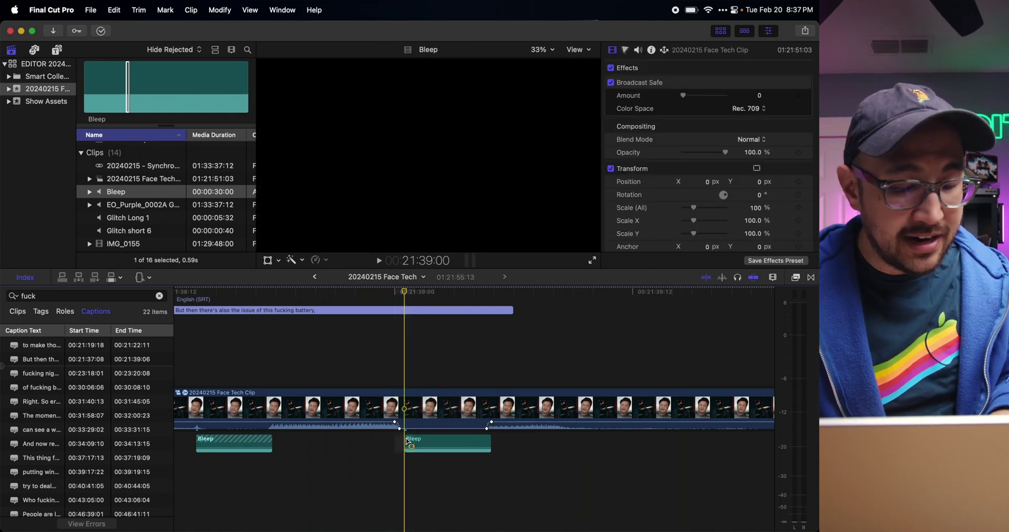
drag(406, 440, 399, 440)
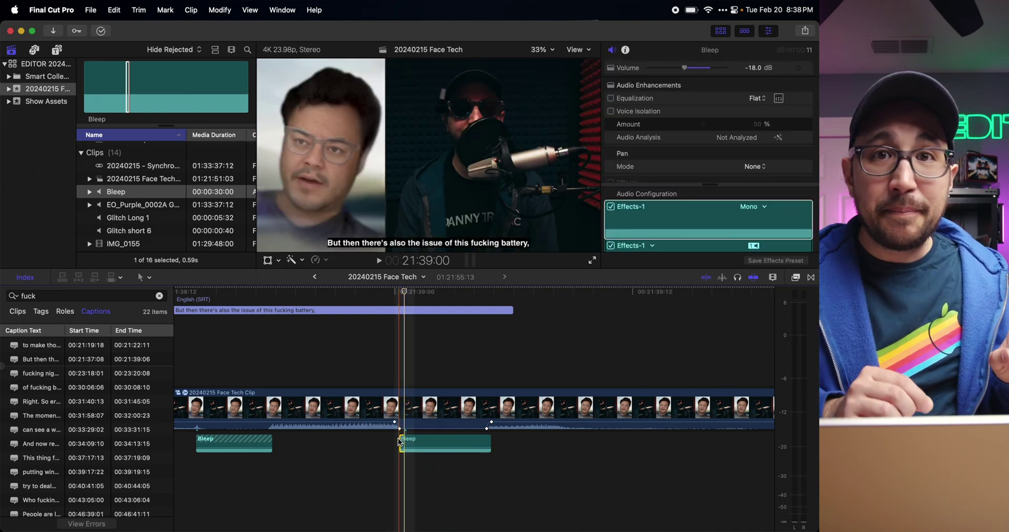